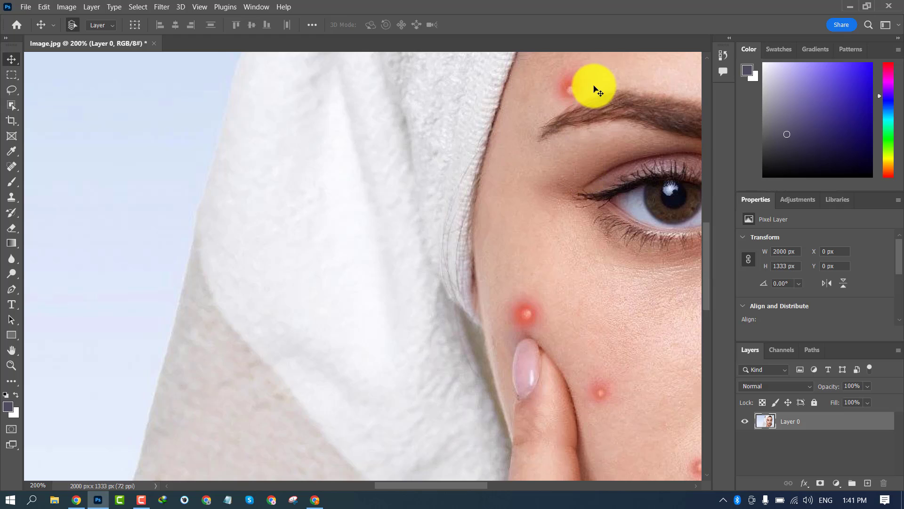
- Remove the red pimple in the middle of the forehead's left half with the Spot Healing Brush at size 35
{"action": "left_click_drag", "start_coordinate": [593, 137], "coordinate": [195, 323]}
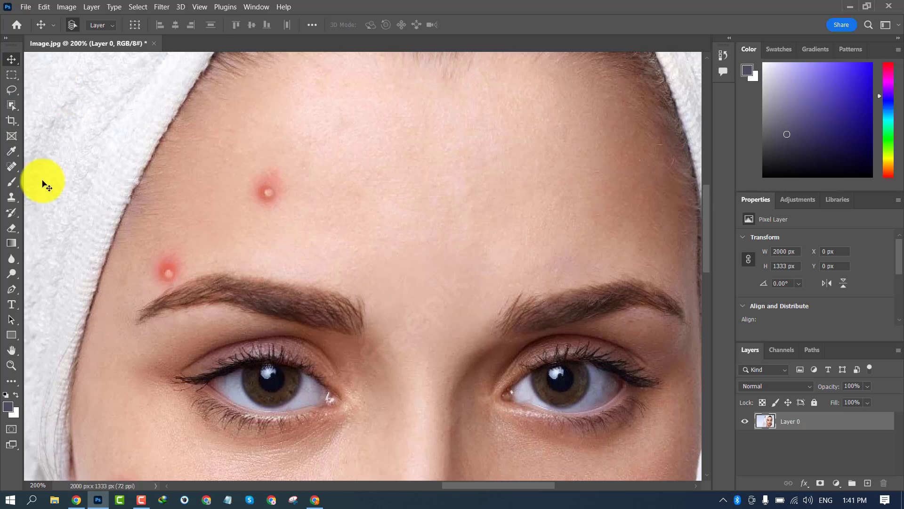
{"action": "left_click", "coordinate": [7, 164]}
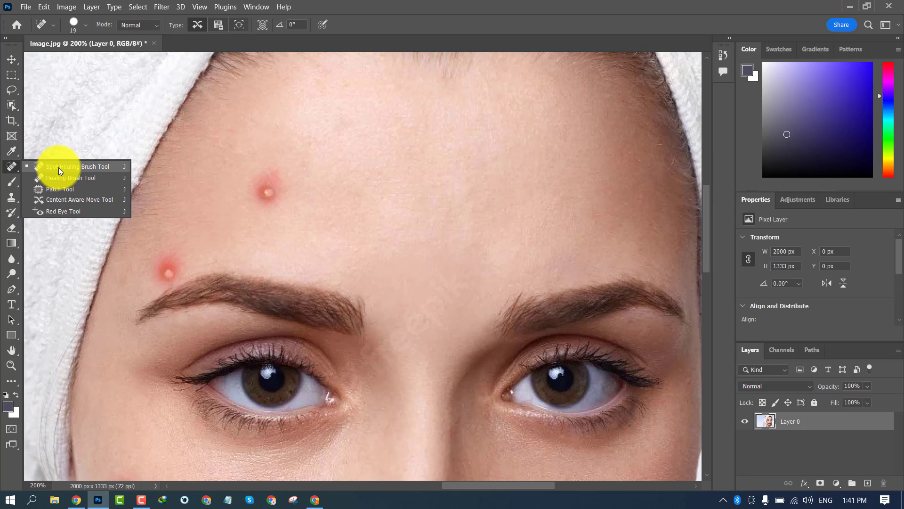
{"action": "left_click", "coordinate": [95, 168]}
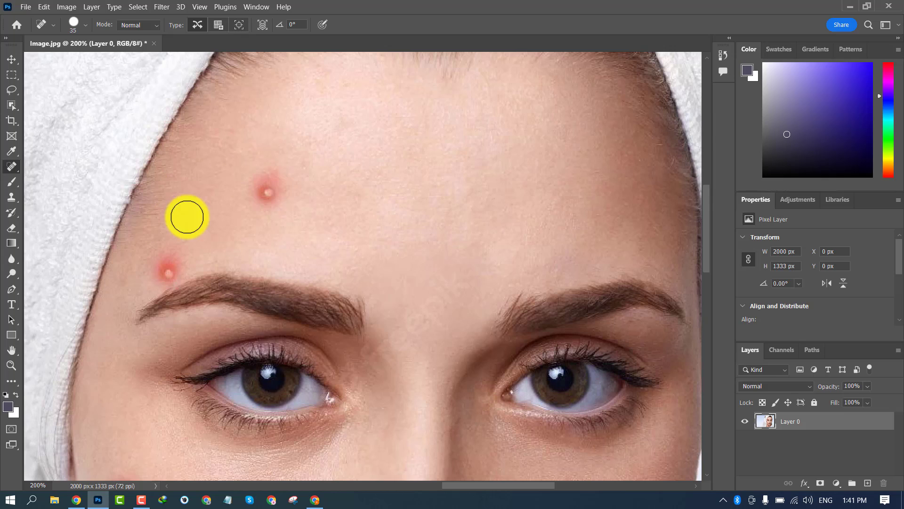
{"action": "left_click", "coordinate": [252, 192]}
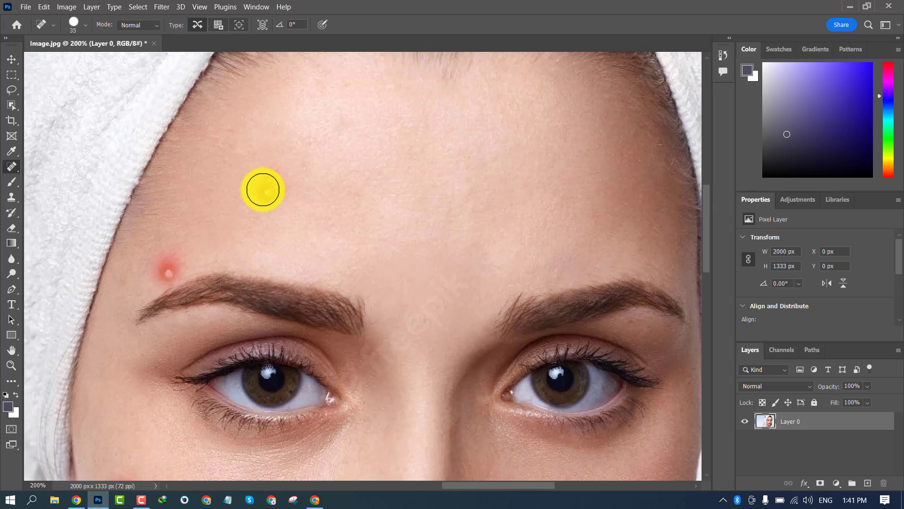
- Heal the pimple above the left eyebrow with the brush at size 50, and touch up the skin around it at size 30
{"action": "key", "text": "bracketright"}
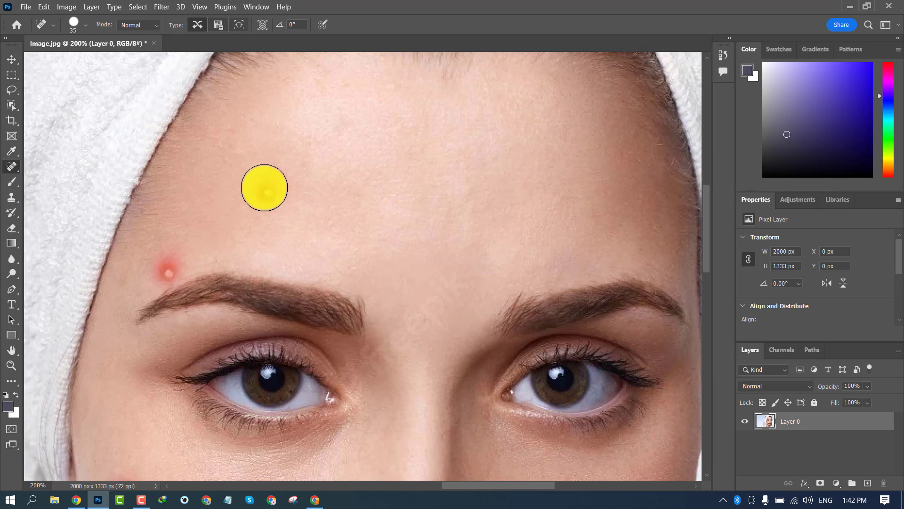
{"action": "key", "text": "bracketright"}
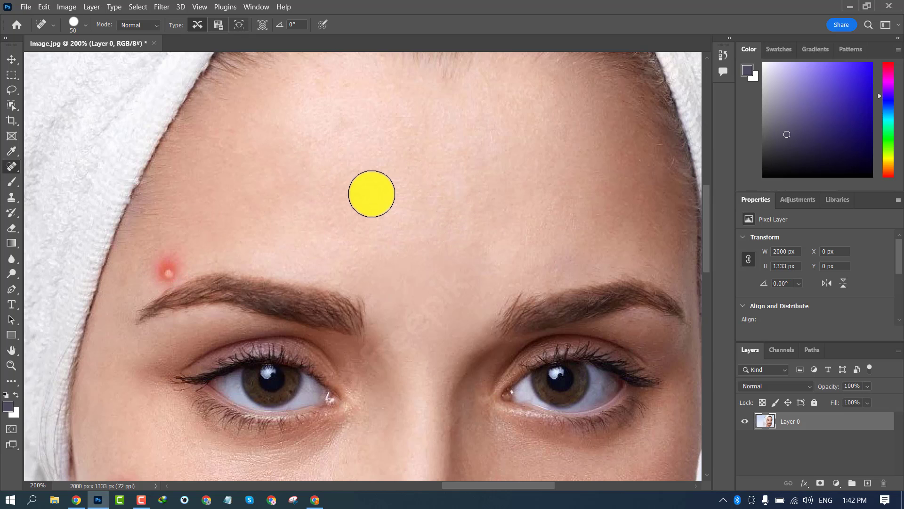
{"action": "scroll", "coordinate": [372, 194], "scroll_direction": "down", "scroll_amount": 2}
{"action": "scroll", "coordinate": [372, 193], "scroll_direction": "down", "scroll_amount": 3}
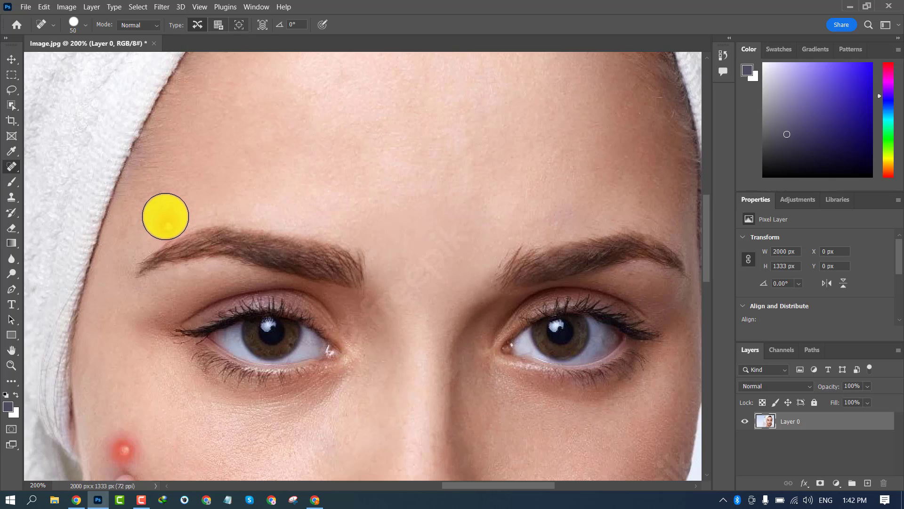
{"action": "left_click", "coordinate": [166, 220]}
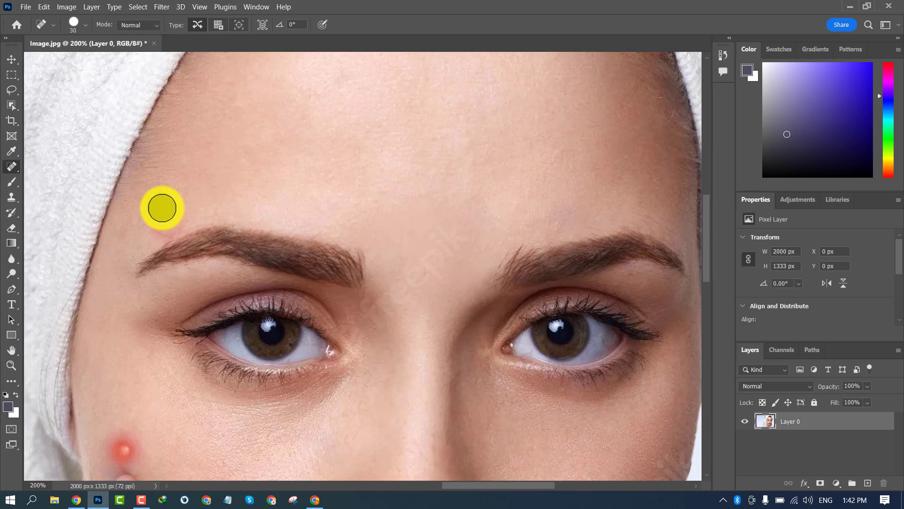
{"action": "mouse_move", "coordinate": [151, 231]}
{"action": "left_mouse_down"}
{"action": "mouse_move", "coordinate": [166, 229]}
{"action": "mouse_move", "coordinate": [174, 210]}
{"action": "left_mouse_up"}
{"action": "left_click", "coordinate": [167, 225]}
{"action": "left_click", "coordinate": [182, 220]}
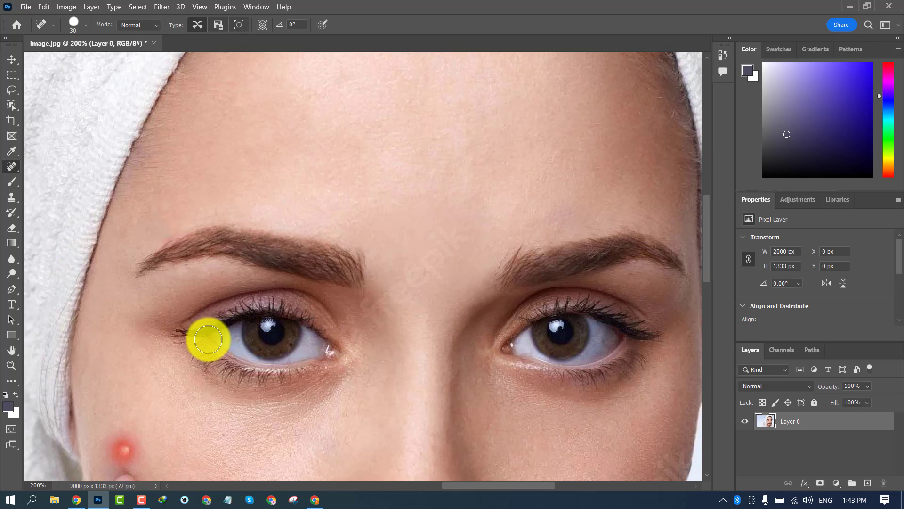
{"action": "left_click_drag", "start_coordinate": [202, 333], "coordinate": [216, 390]}
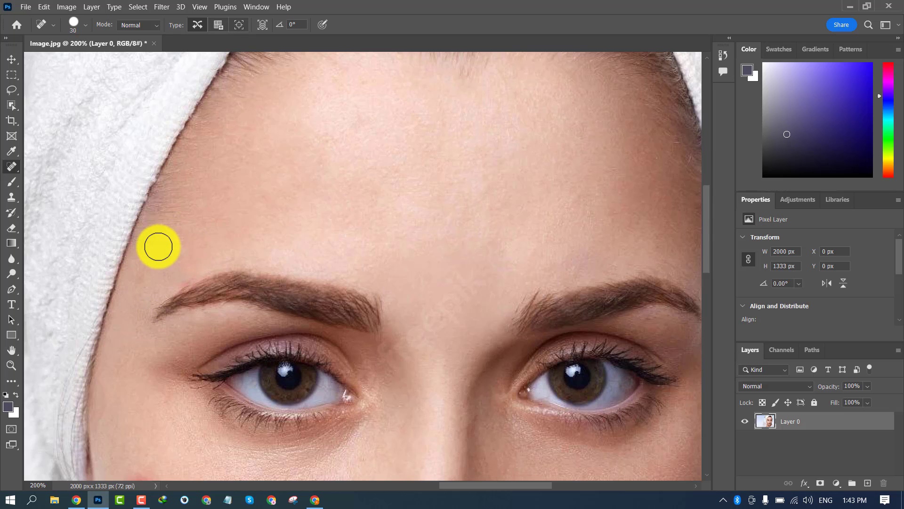
{"action": "left_click_drag", "start_coordinate": [143, 282], "coordinate": [142, 294]}
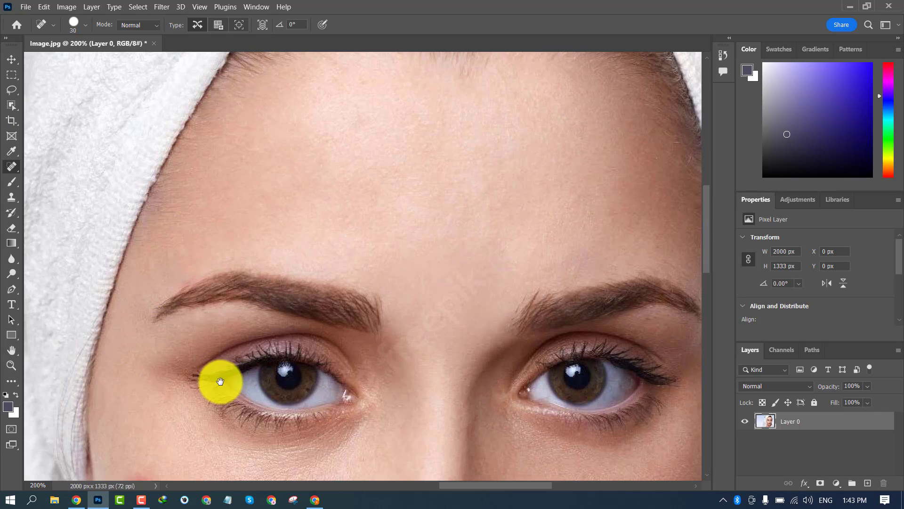
- Dismiss the browser notifications and heal the pimples above the mouth's left corner and on the cheek beside the finger
{"action": "left_click_drag", "start_coordinate": [216, 380], "coordinate": [242, 64]}
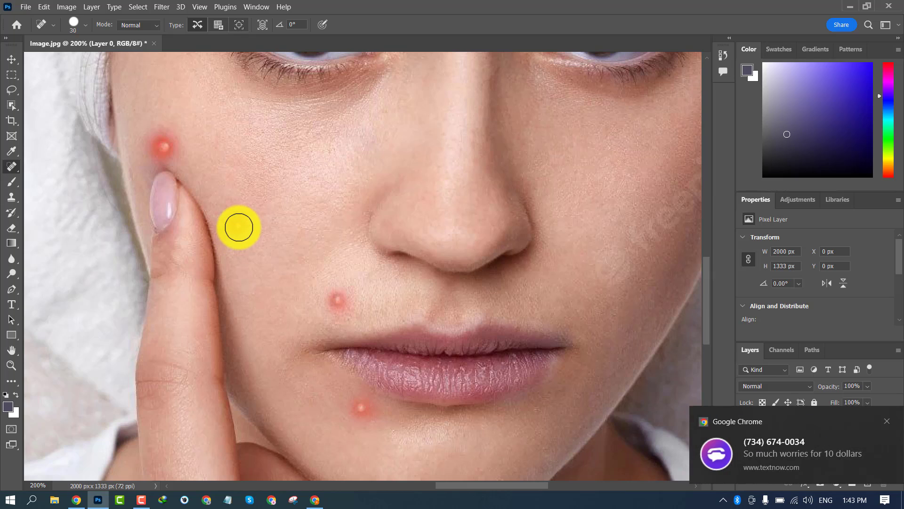
{"action": "left_click", "coordinate": [875, 419]}
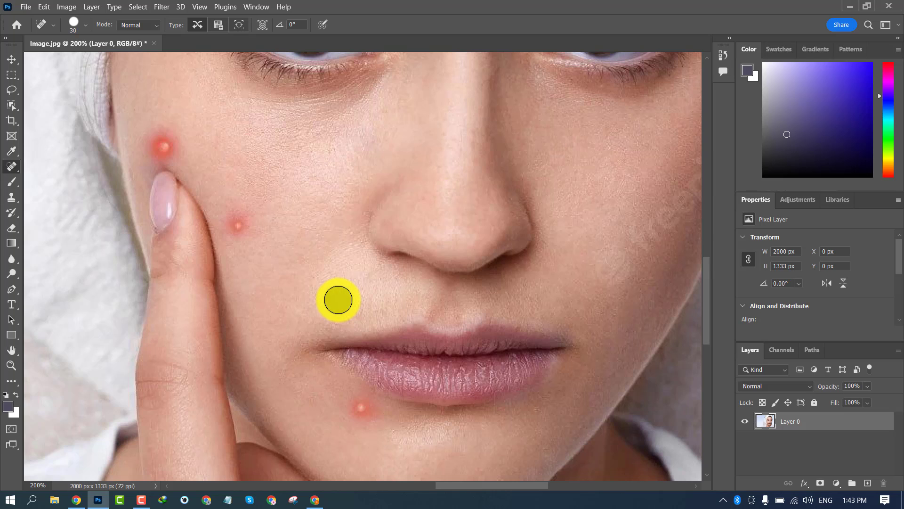
{"action": "left_click_drag", "start_coordinate": [347, 311], "coordinate": [325, 311]}
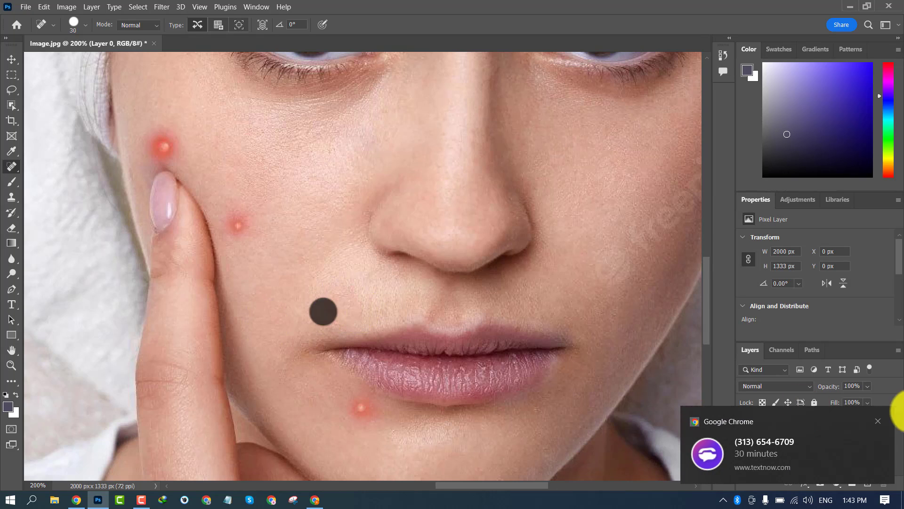
{"action": "left_click", "coordinate": [874, 417]}
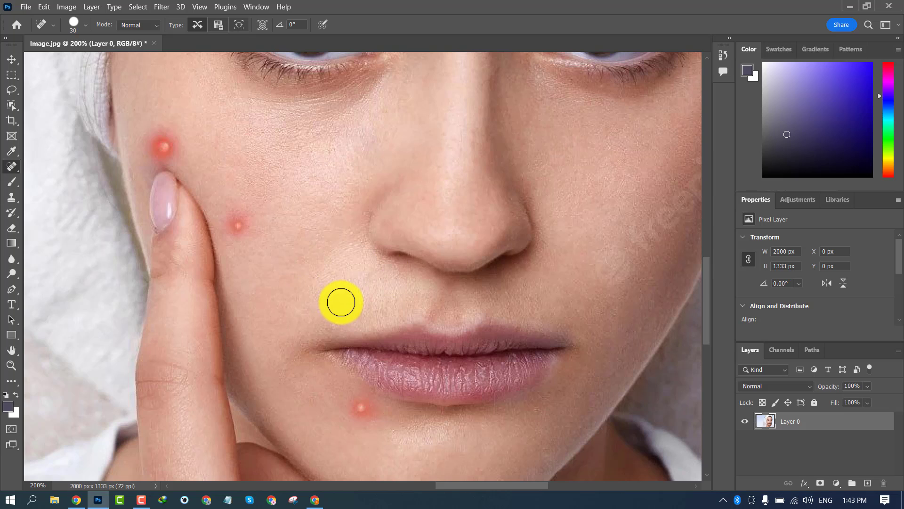
{"action": "left_click", "coordinate": [321, 315]}
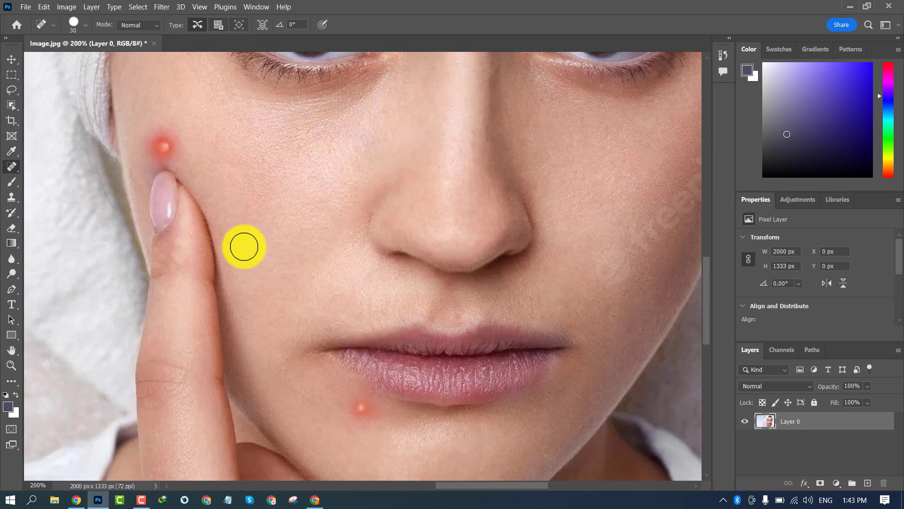
{"action": "left_click", "coordinate": [230, 233]}
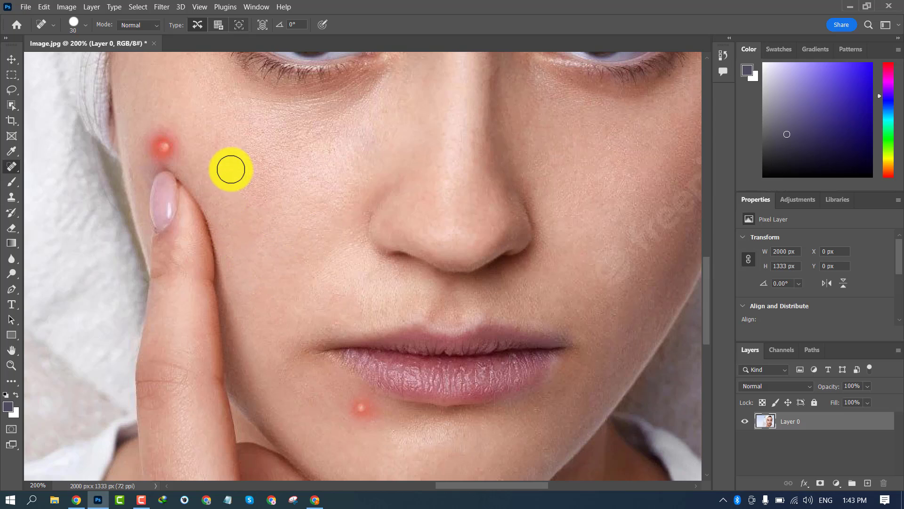
- Heal the large pimple above the fingertip and retouch the skin next to the nail, reducing the brush to size 10
{"action": "left_click", "coordinate": [163, 146]}
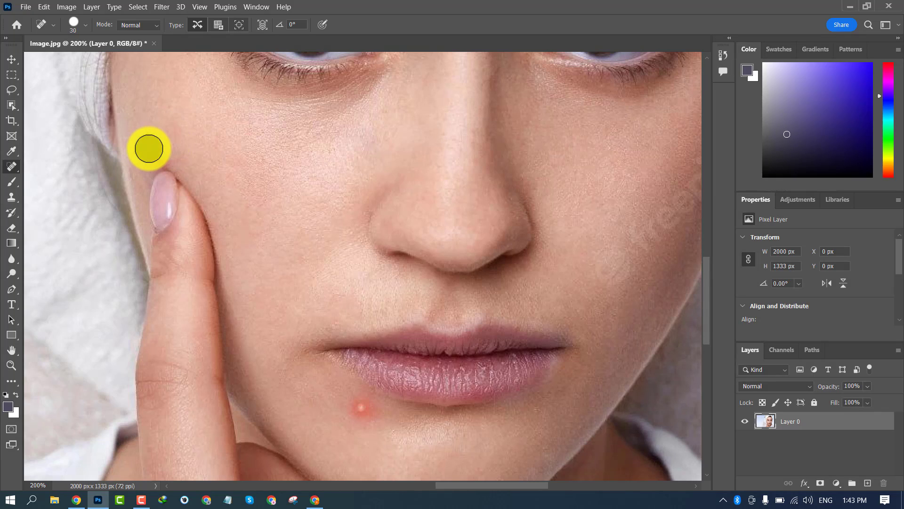
{"action": "left_click_drag", "start_coordinate": [181, 154], "coordinate": [168, 153]}
{"action": "left_click", "coordinate": [164, 155]}
{"action": "left_click", "coordinate": [159, 156]}
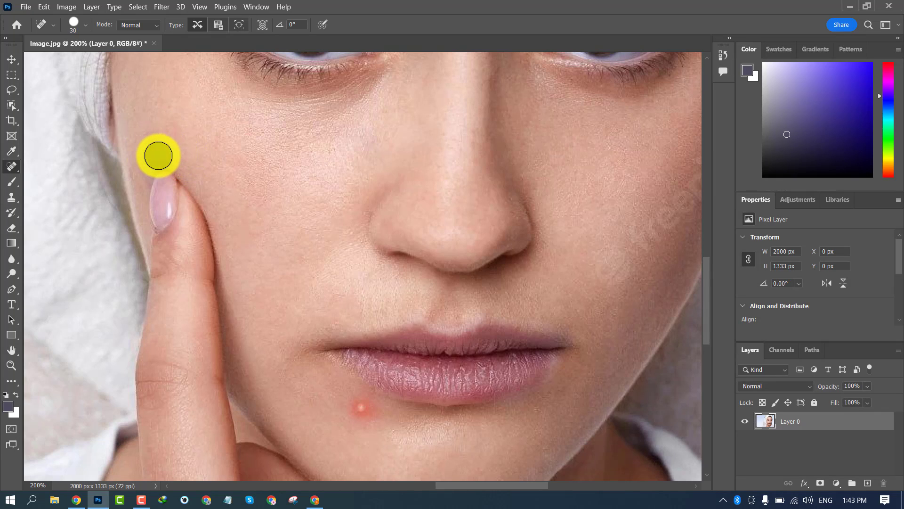
{"action": "left_click", "coordinate": [152, 159]}
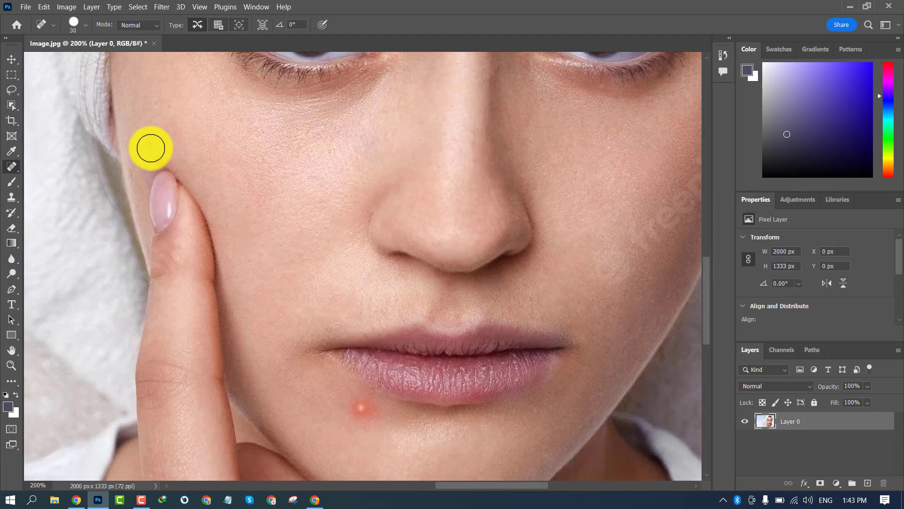
{"action": "left_click", "coordinate": [144, 155]}
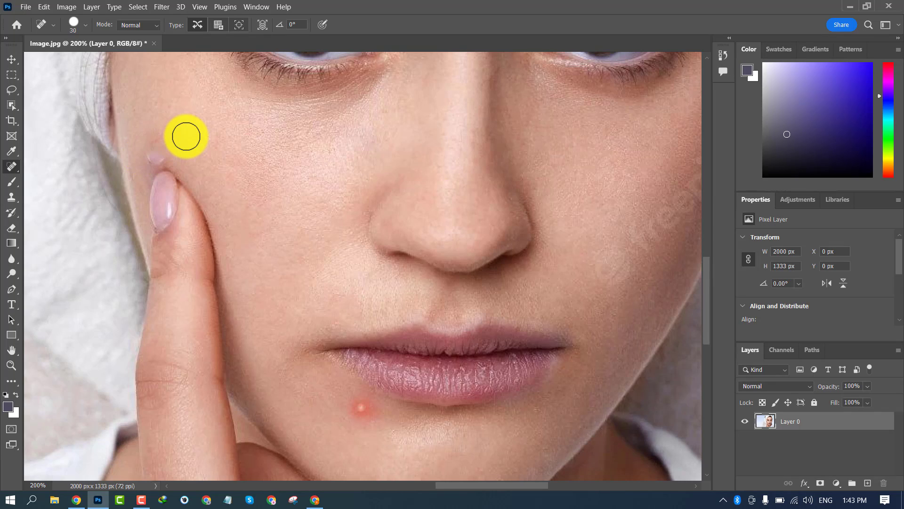
{"action": "left_click", "coordinate": [167, 141]}
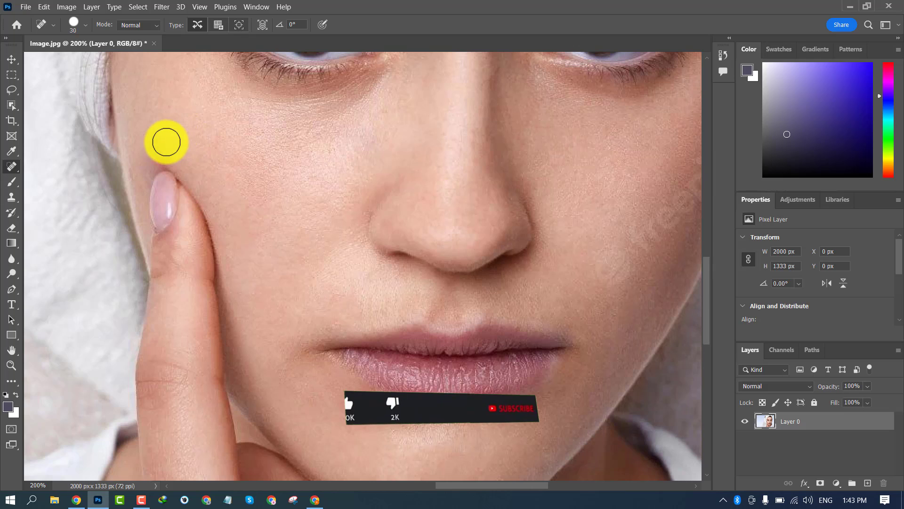
{"action": "left_click", "coordinate": [152, 156]}
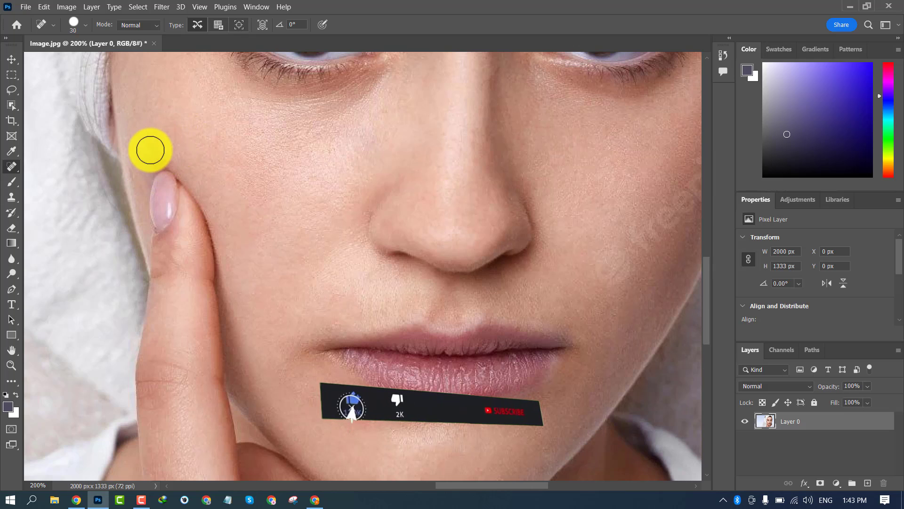
{"action": "key", "text": "bracketleft"}
{"action": "key", "text": "bracketleft"}
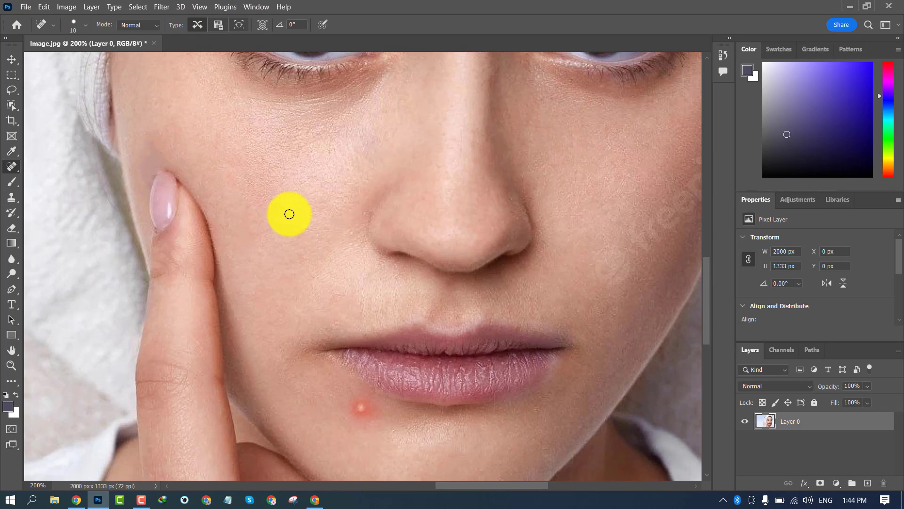
- Heal the pimple below the lower lip and blend the surrounding skin with the brush at size 30
{"action": "left_click_drag", "start_coordinate": [359, 319], "coordinate": [277, 188]}
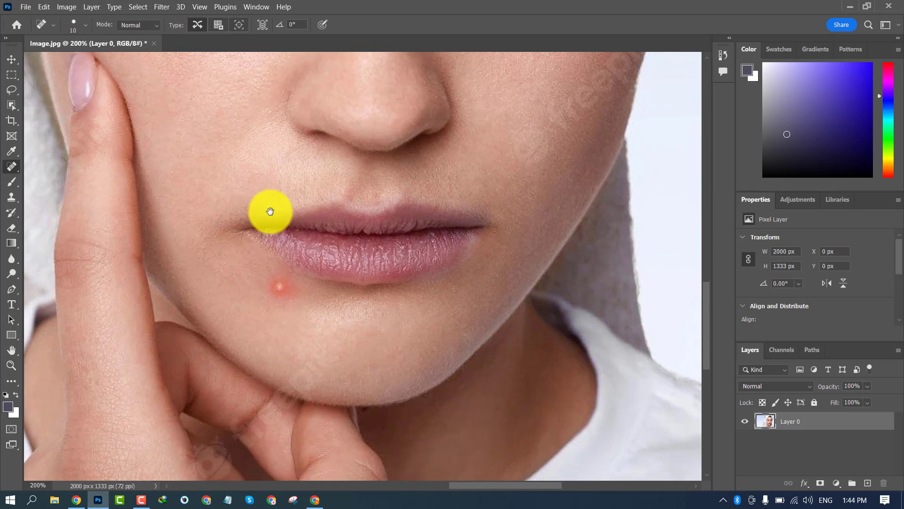
{"action": "key", "text": "bracketright"}
{"action": "key", "text": "bracketright"}
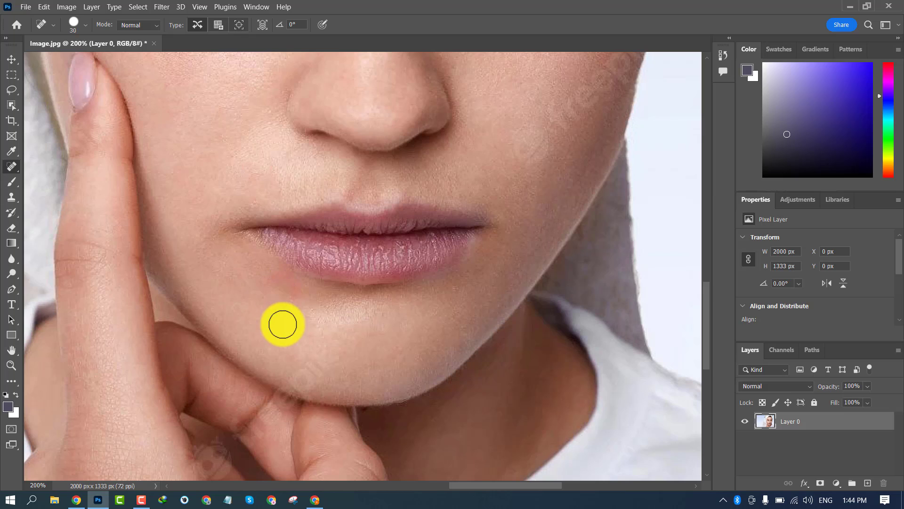
{"action": "left_click_drag", "start_coordinate": [300, 304], "coordinate": [261, 312]}
{"action": "mouse_move", "coordinate": [264, 281]}
{"action": "left_mouse_down"}
{"action": "mouse_move", "coordinate": [278, 314]}
{"action": "mouse_move", "coordinate": [268, 280]}
{"action": "mouse_move", "coordinate": [298, 292]}
{"action": "left_mouse_up"}
{"action": "left_click", "coordinate": [244, 299]}
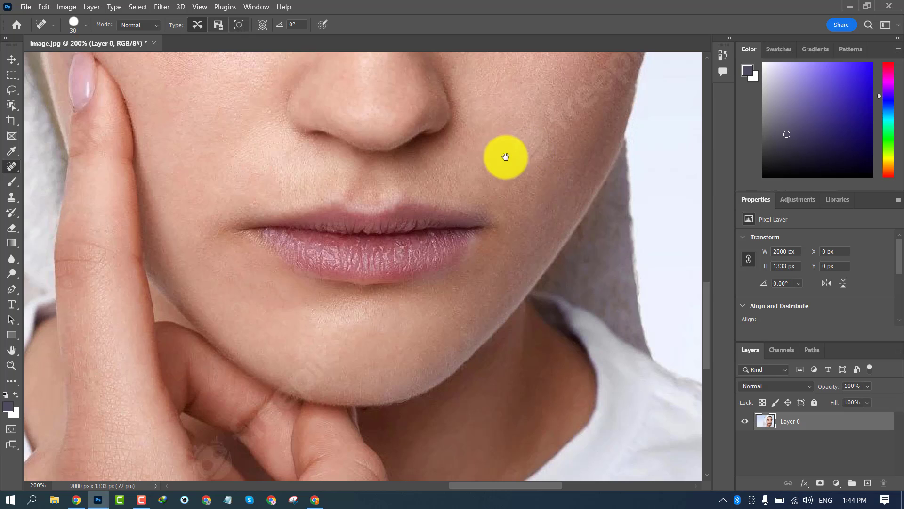
- Paint out the faint watermark lettering across the cheek on the photo's right side with the Spot Healing Brush at size 30
{"action": "left_click_drag", "start_coordinate": [502, 153], "coordinate": [329, 329]}
{"action": "left_click_drag", "start_coordinate": [398, 169], "coordinate": [438, 49]}
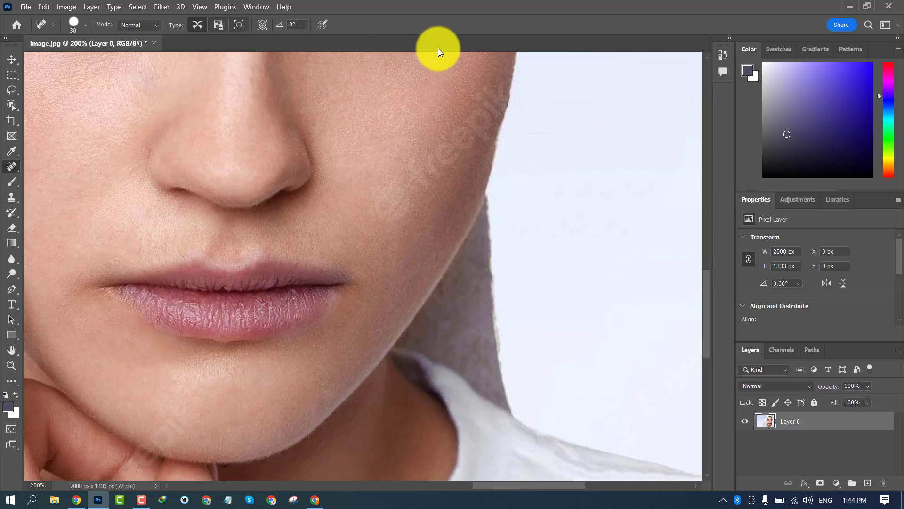
{"action": "left_click_drag", "start_coordinate": [408, 127], "coordinate": [351, 212]}
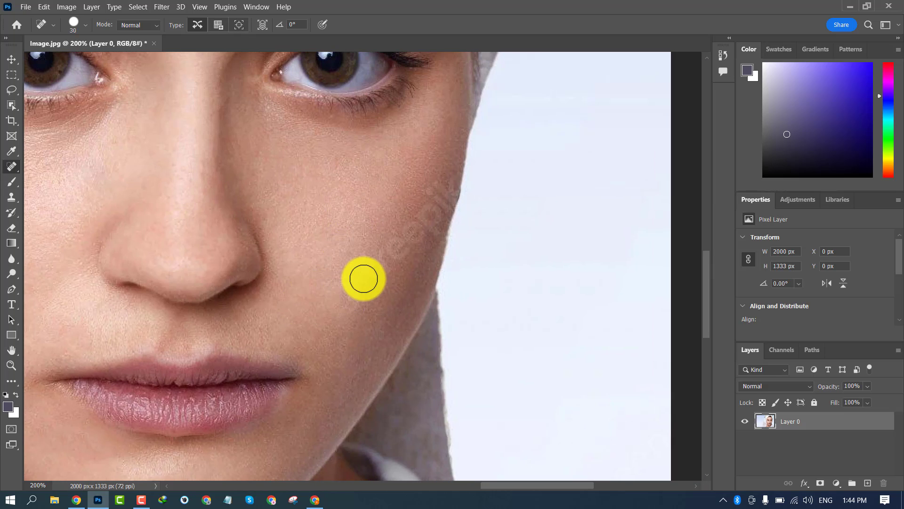
{"action": "left_click_drag", "start_coordinate": [360, 293], "coordinate": [347, 304]}
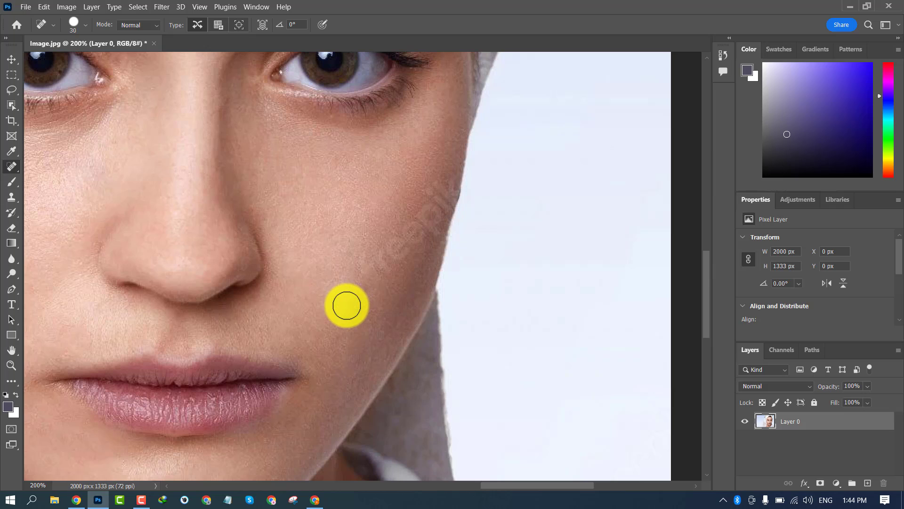
{"action": "mouse_move", "coordinate": [398, 256]}
{"action": "left_mouse_down"}
{"action": "mouse_move", "coordinate": [372, 267]}
{"action": "mouse_move", "coordinate": [392, 259]}
{"action": "left_mouse_up"}
{"action": "left_click", "coordinate": [427, 213]}
{"action": "left_click", "coordinate": [441, 179]}
{"action": "left_click", "coordinate": [434, 207]}
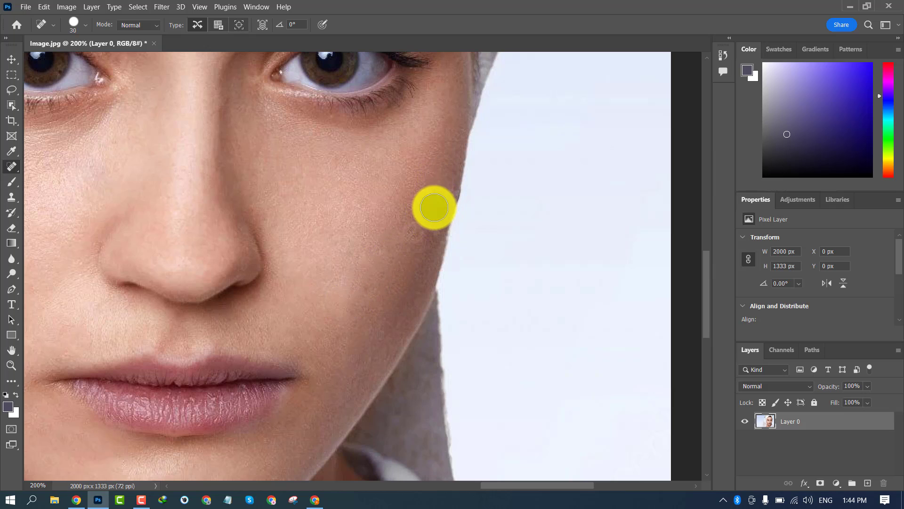
{"action": "left_click", "coordinate": [441, 198]}
{"action": "left_click", "coordinate": [444, 184]}
{"action": "left_click", "coordinate": [434, 207]}
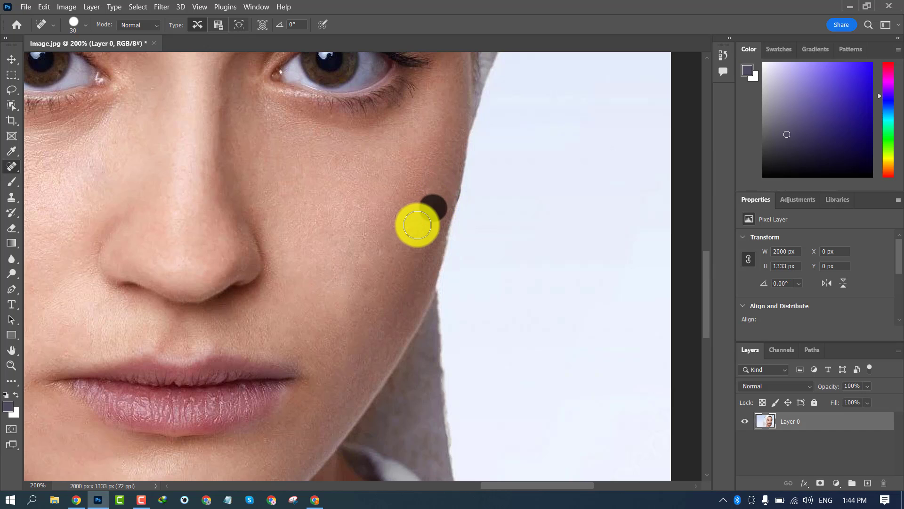
{"action": "left_click", "coordinate": [414, 236]}
{"action": "left_click", "coordinate": [437, 218]}
{"action": "left_click", "coordinate": [421, 241]}
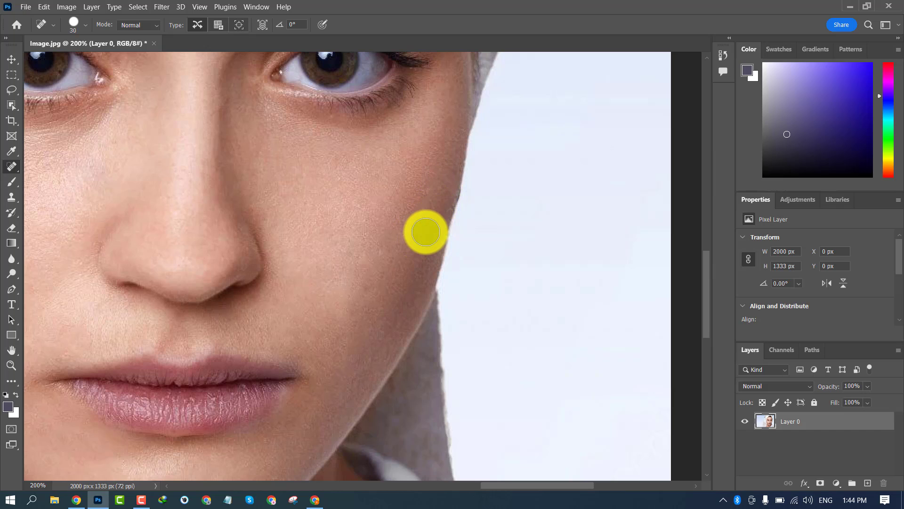
{"action": "left_click", "coordinate": [411, 233]}
{"action": "left_click", "coordinate": [372, 253]}
{"action": "left_click", "coordinate": [424, 199]}
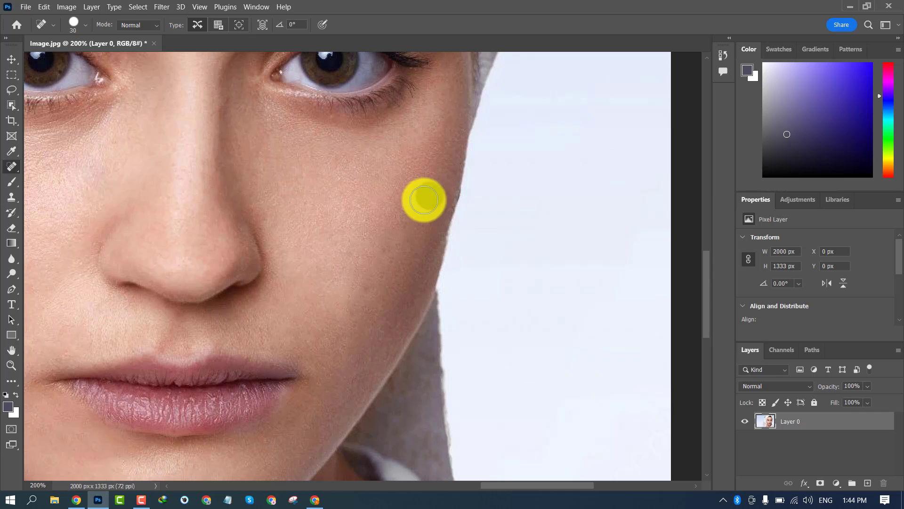
{"action": "left_click", "coordinate": [398, 224]}
{"action": "left_click", "coordinate": [422, 170]}
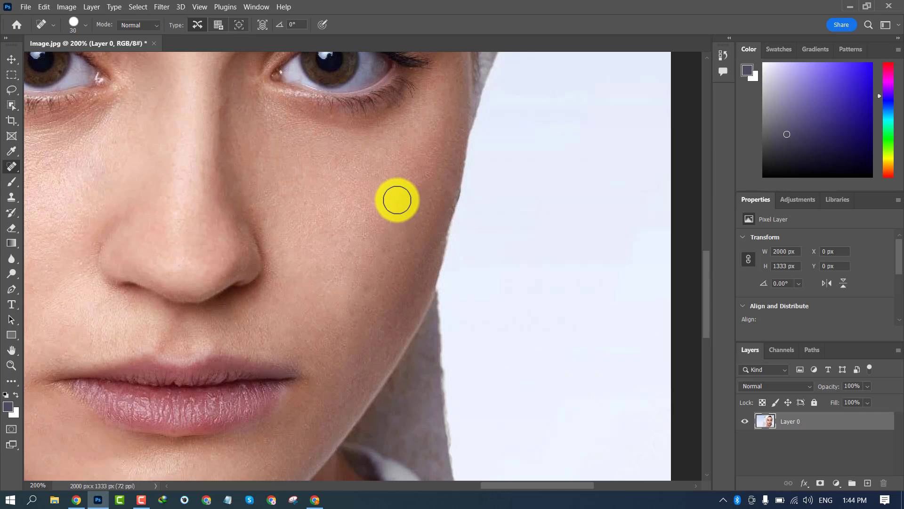
- Inspect the retouched face from forehead to chin at several magnifications for leftover pimples and watermark traces
{"action": "left_click_drag", "start_coordinate": [279, 274], "coordinate": [475, 211]}
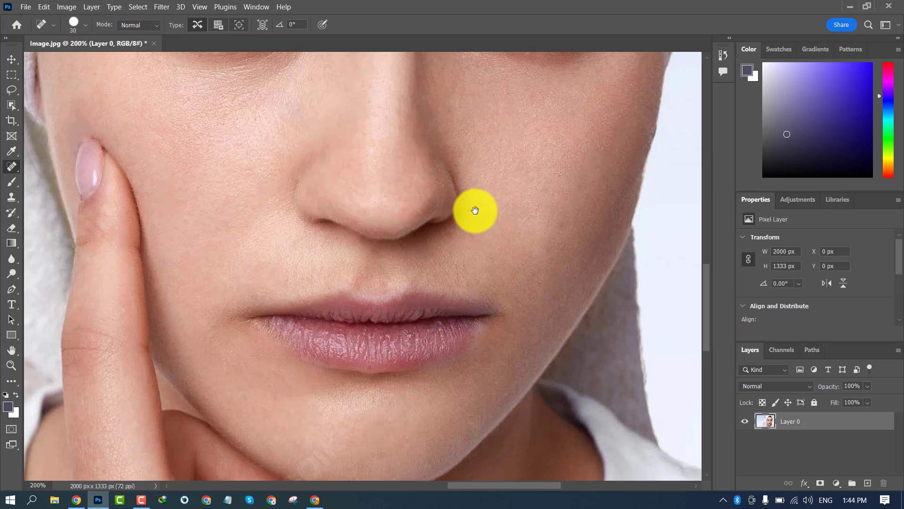
{"action": "key", "text": "ctrl+minus"}
{"action": "key", "text": "ctrl+minus"}
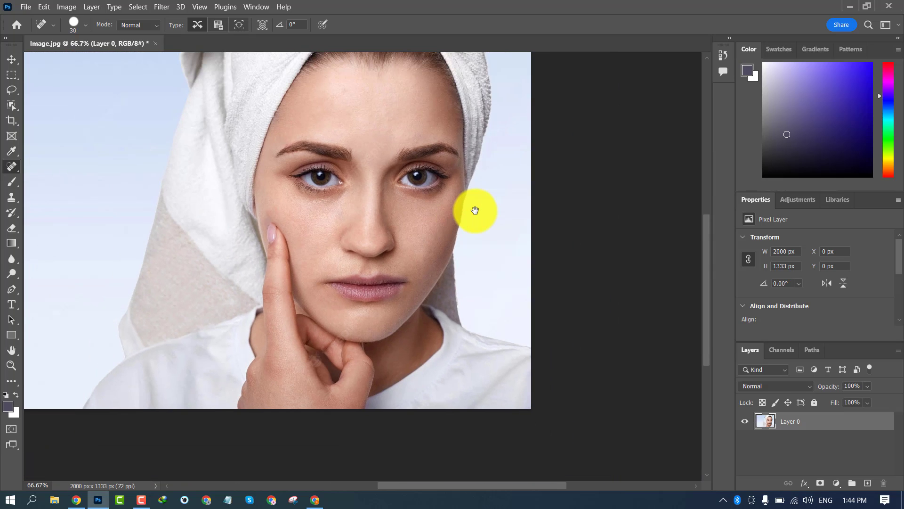
{"action": "key", "text": "ctrl+minus"}
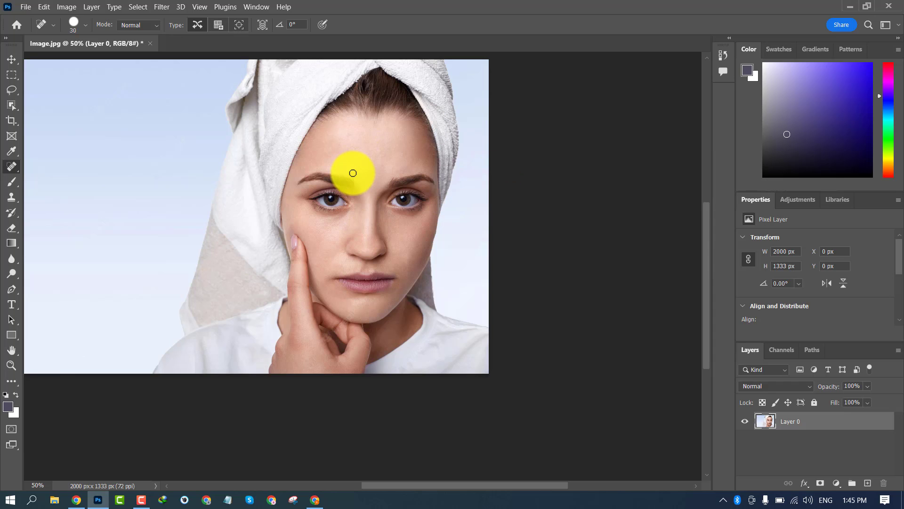
{"action": "key", "text": "ctrl+plus"}
{"action": "key", "text": "ctrl+plus"}
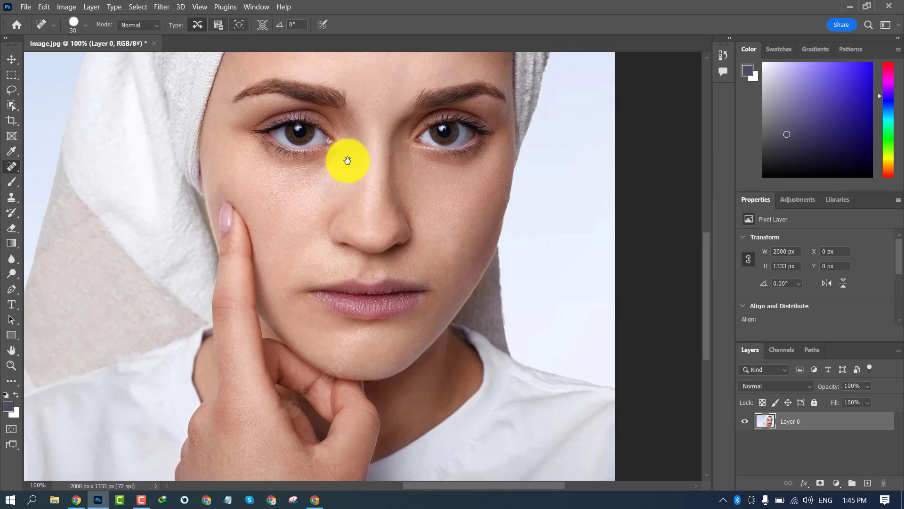
{"action": "mouse_move", "coordinate": [404, 141]}
{"action": "left_mouse_down"}
{"action": "mouse_move", "coordinate": [374, 368]}
{"action": "mouse_move", "coordinate": [348, 268]}
{"action": "left_mouse_up"}
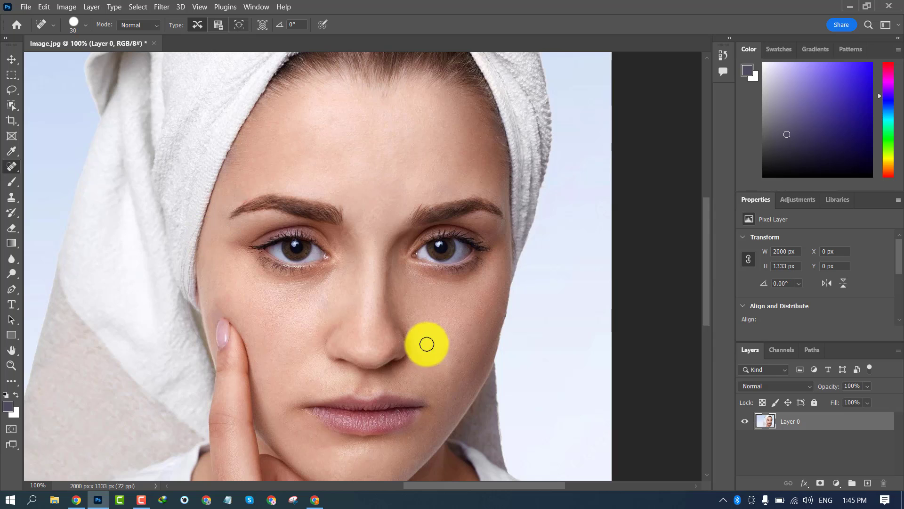
{"action": "left_click_drag", "start_coordinate": [426, 343], "coordinate": [386, 265]}
{"action": "scroll", "coordinate": [385, 265], "scroll_direction": "down", "scroll_amount": 2}
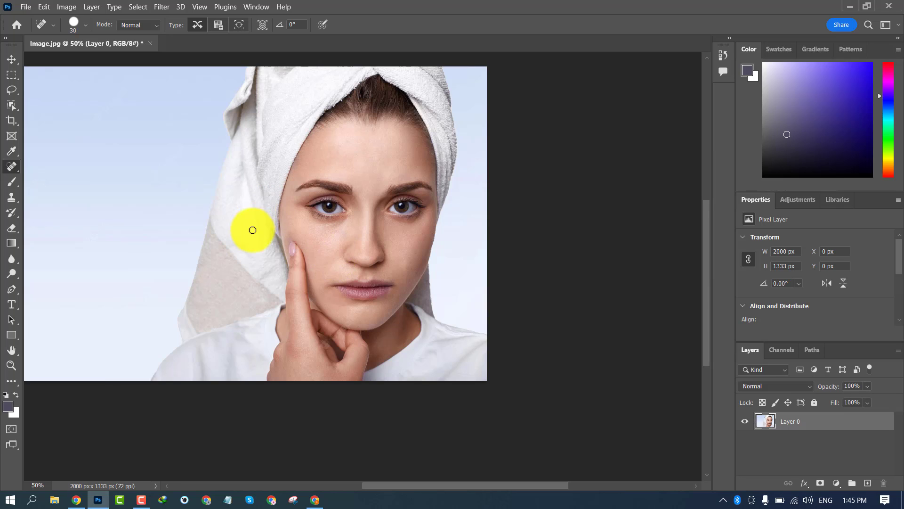
- Choose the Spot Healing Brush from the group of healing tools
{"action": "right_click", "coordinate": [13, 167]}
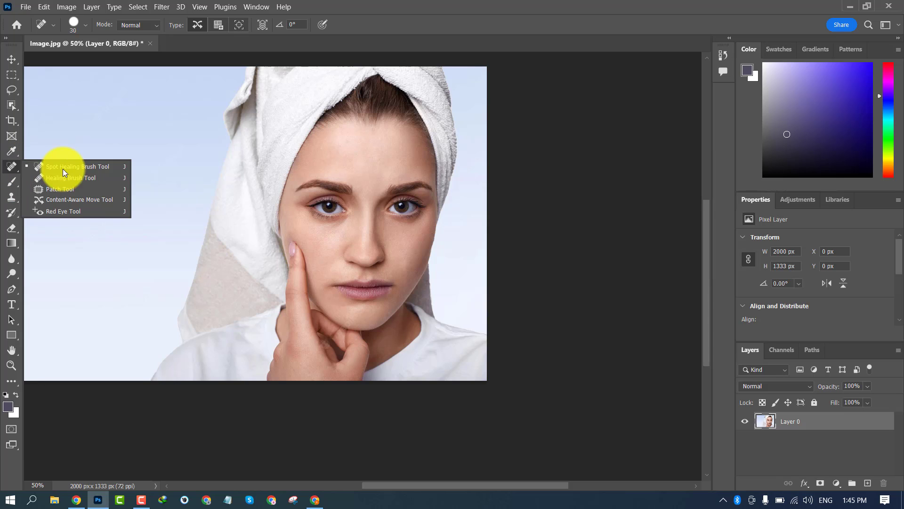
{"action": "left_click", "coordinate": [109, 166]}
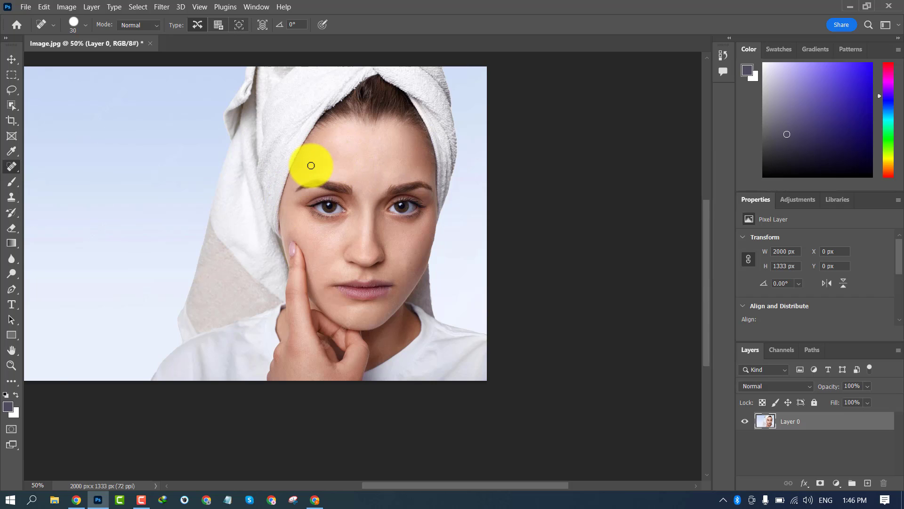